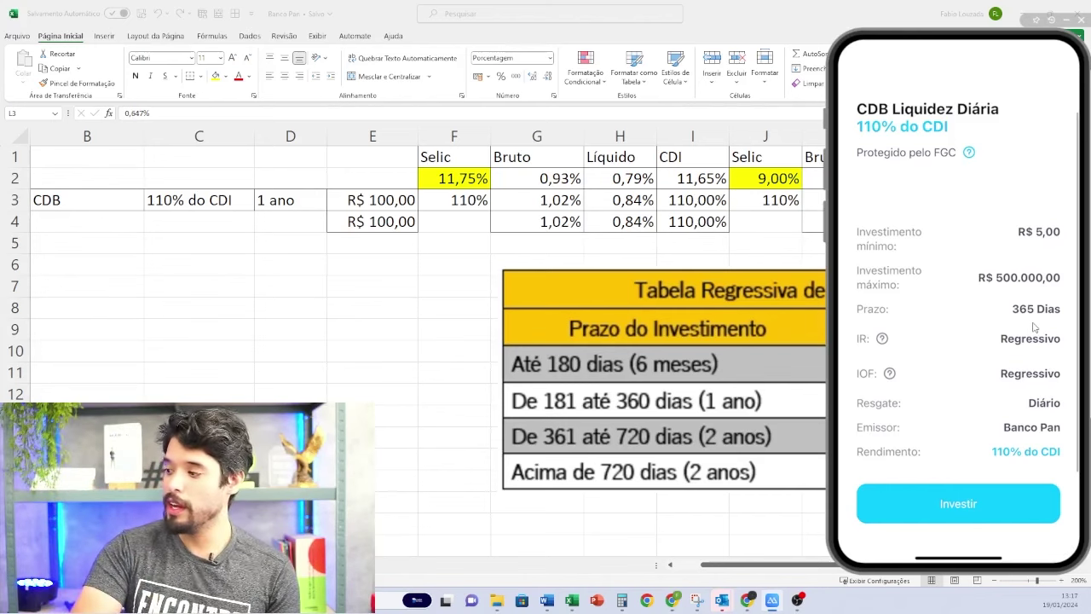
Step: Switch to the Vídeo Caixinhas workbook and review Sofisa's CDB row from the bank name across to its Vencimento
key("alt+Tab")
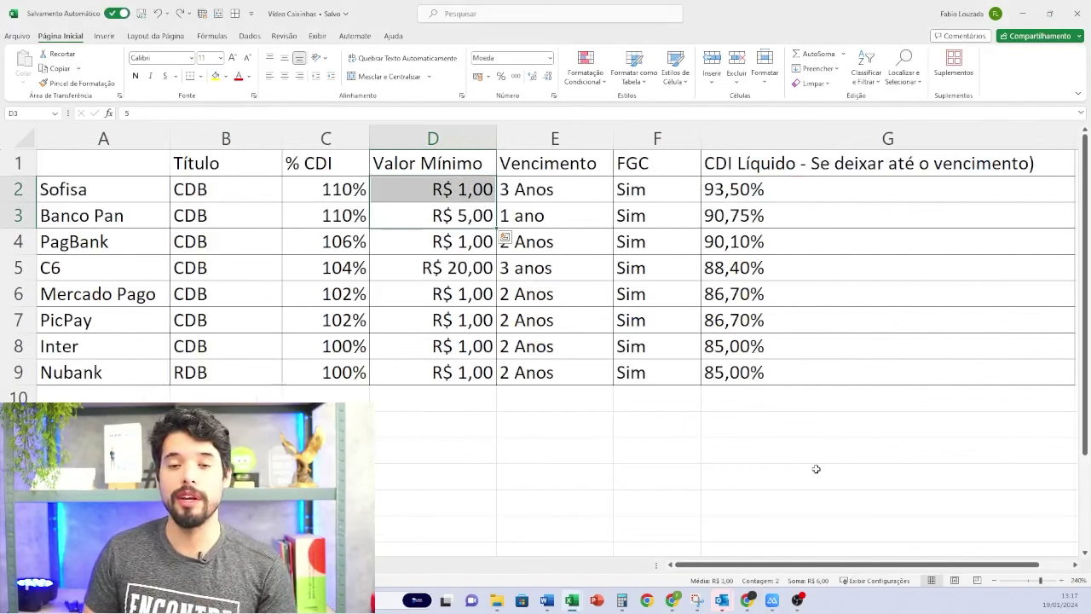
left_click(774, 450)
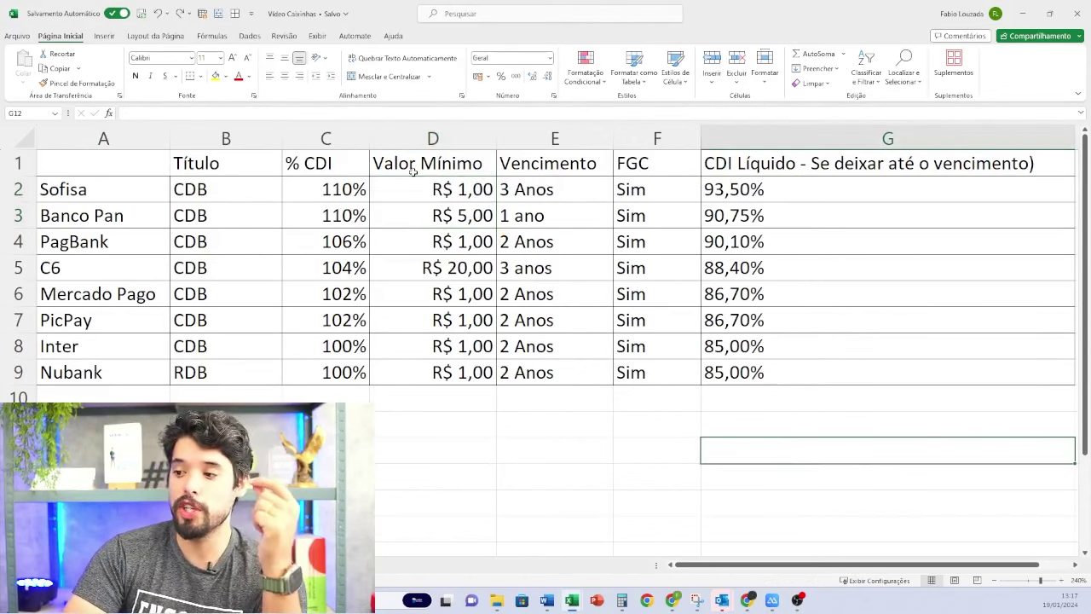
left_click(165, 179)
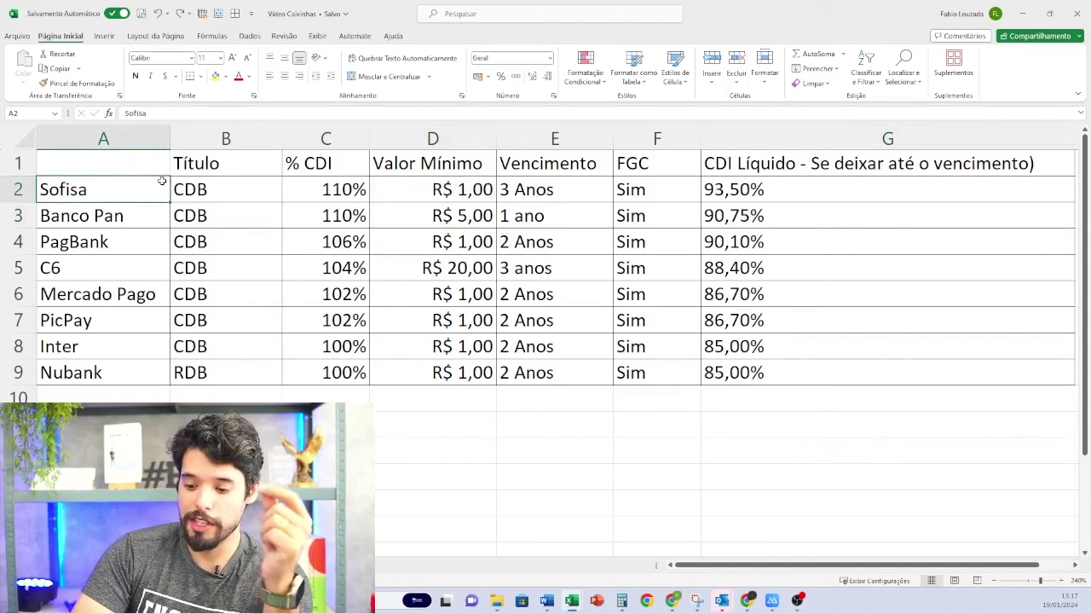
key("Right")
key("Right")
key("Right")
key("Right")
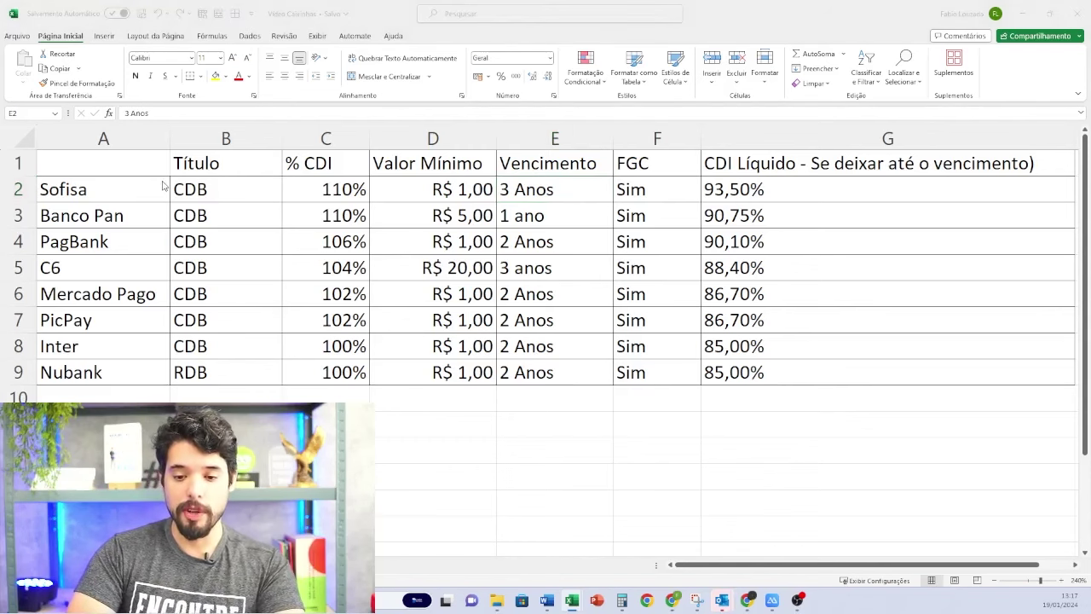
Step: Check the Tabela Regressiva de IR in the Banco Pan workbook, and compare the CDI Líquido of Sofisa and Banco Pan in Vídeo Caixinhas
key("alt+Tab")
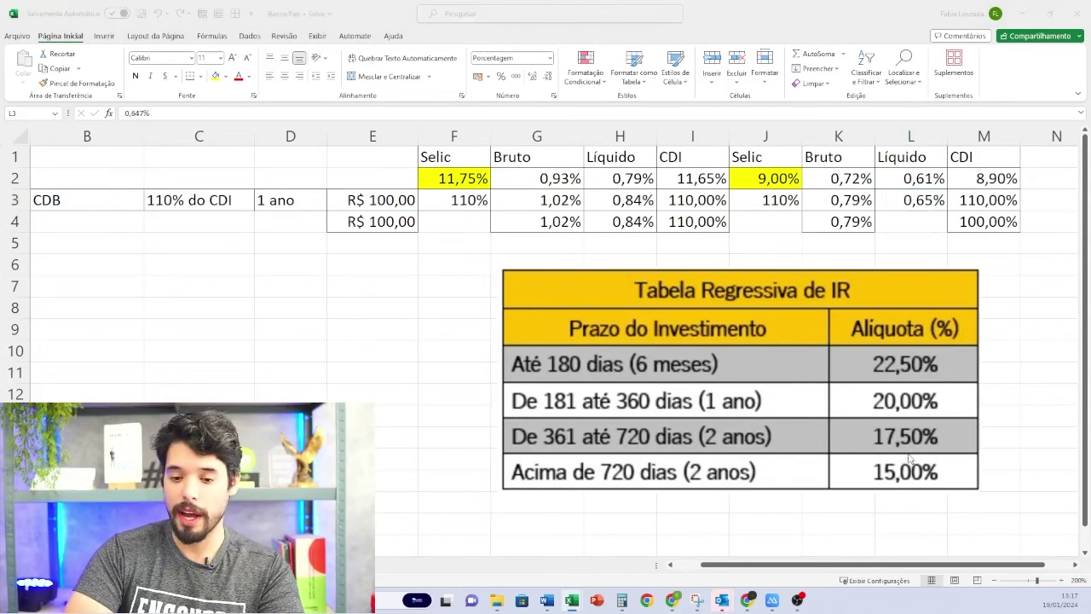
key("alt+Tab")
right_click(815, 194)
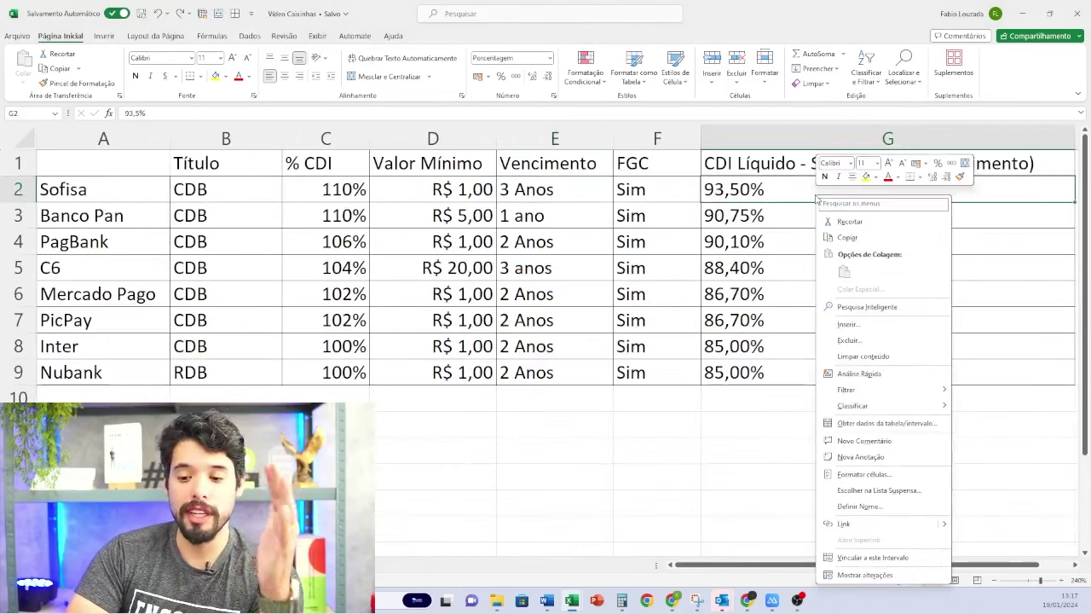
left_click(775, 196)
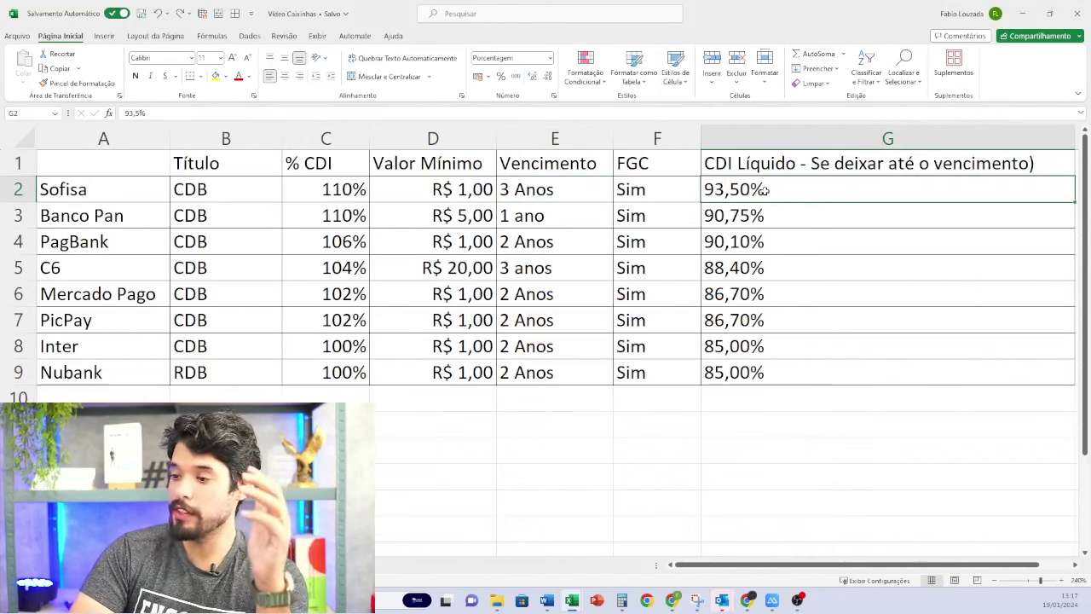
key("Down")
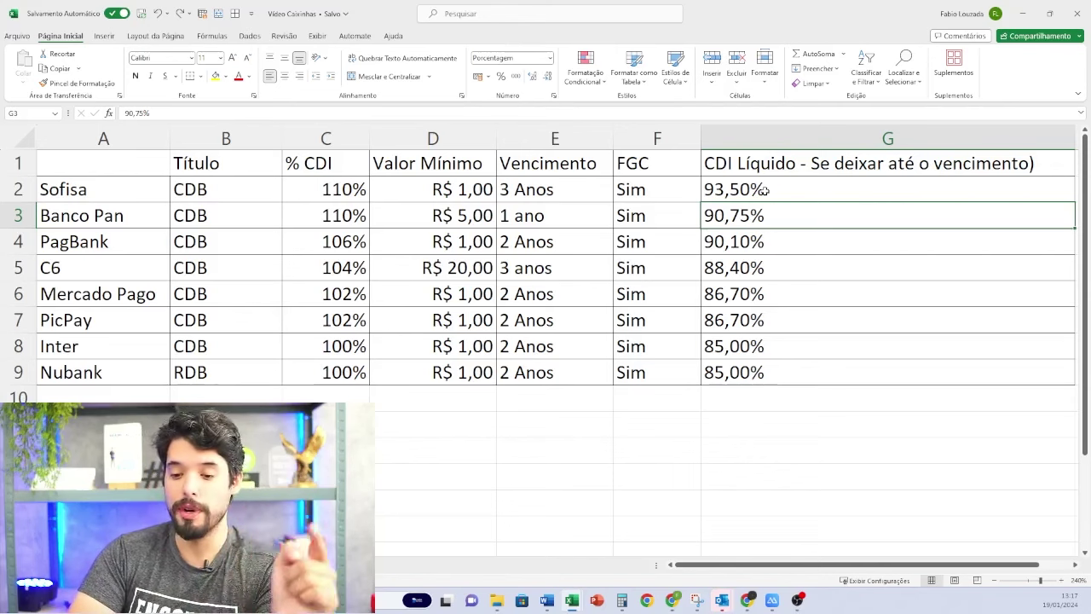
Step: Review the remaining banks in the comparison table from PagBank down to Nubank, ending at Nubank's % CDI
key("Down")
key("Left")
key("Left")
key("Left")
key("Left")
key("Left")
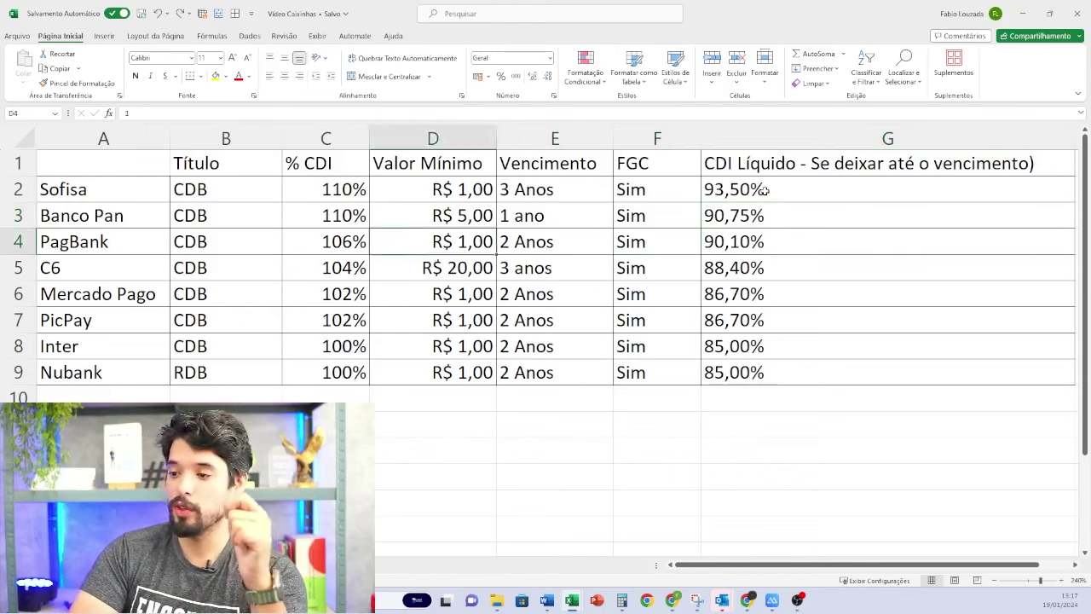
key("Left")
key("Down")
key("Down")
key("Down")
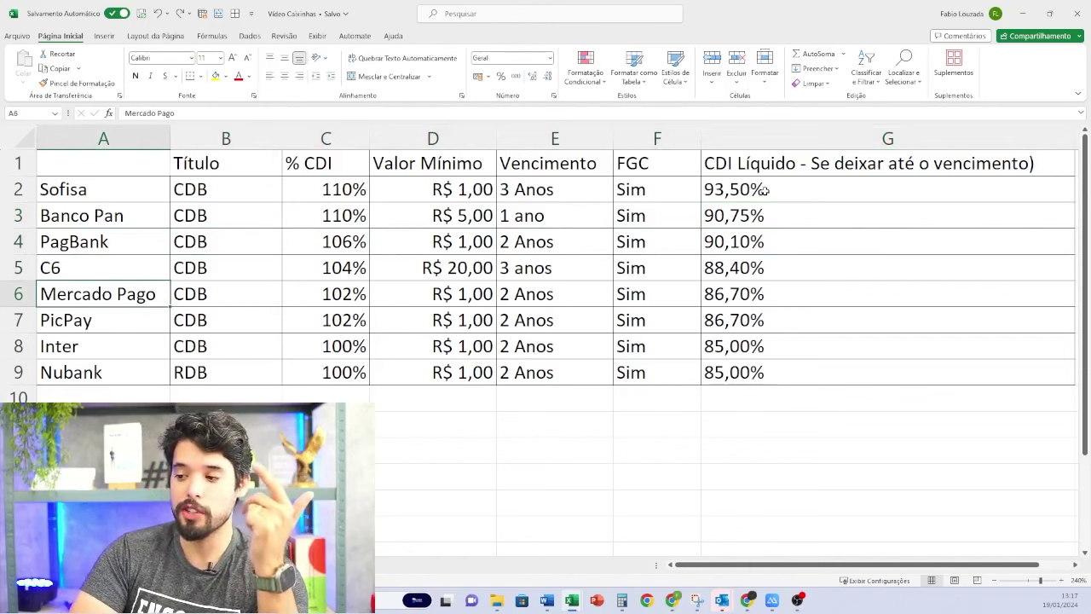
key("Down")
key("Down")
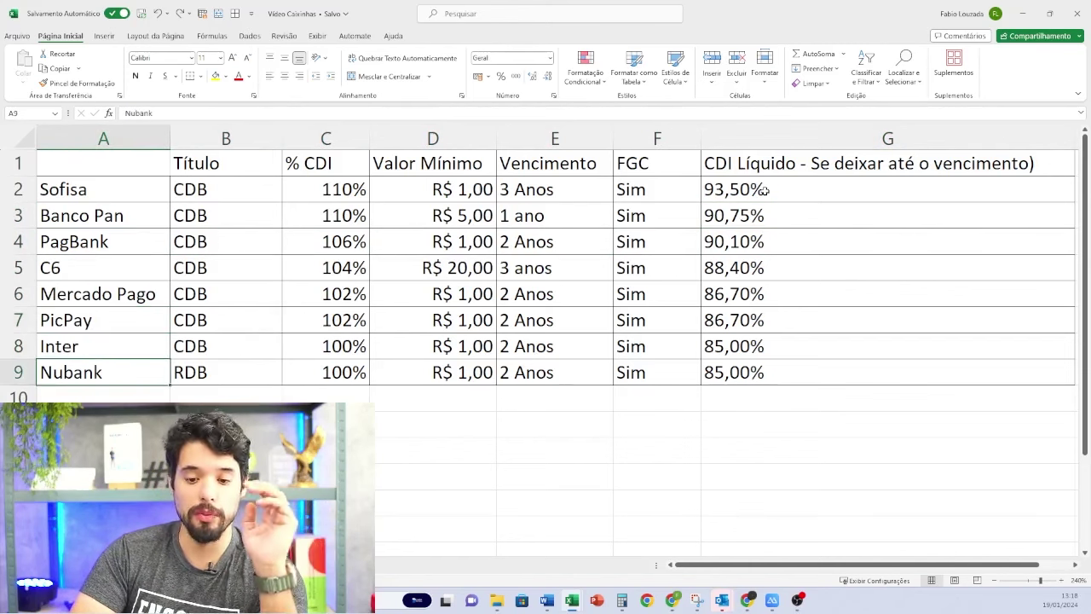
key("Right")
key("Right")
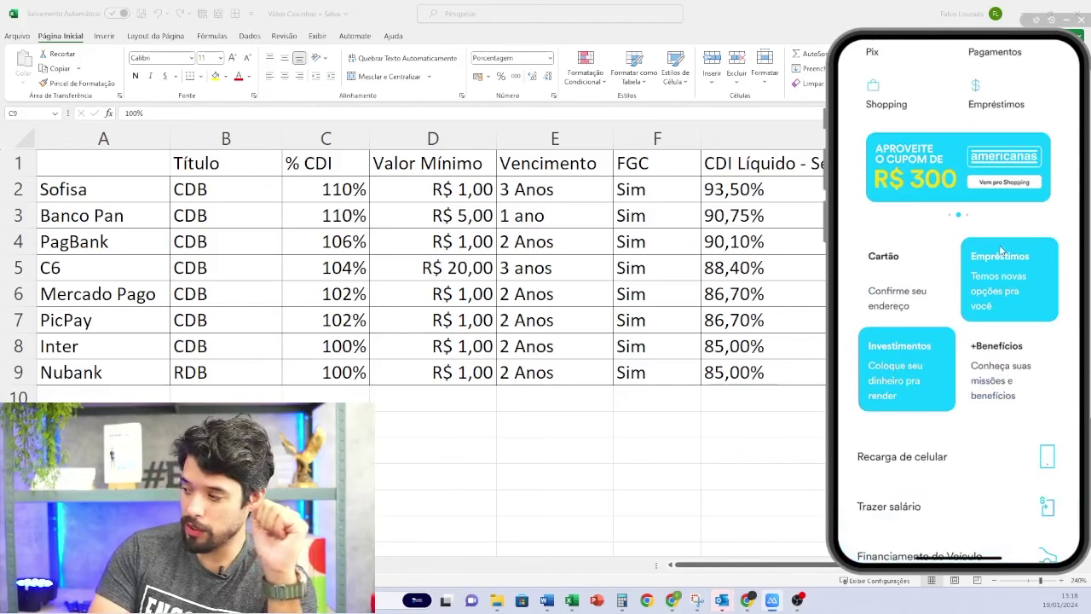
Step: In the mirrored Banco Pan phone app, invest the total balance of R$ 100,01 in the CDB Liquidez Diária at 110% do CDI
left_click(928, 348)
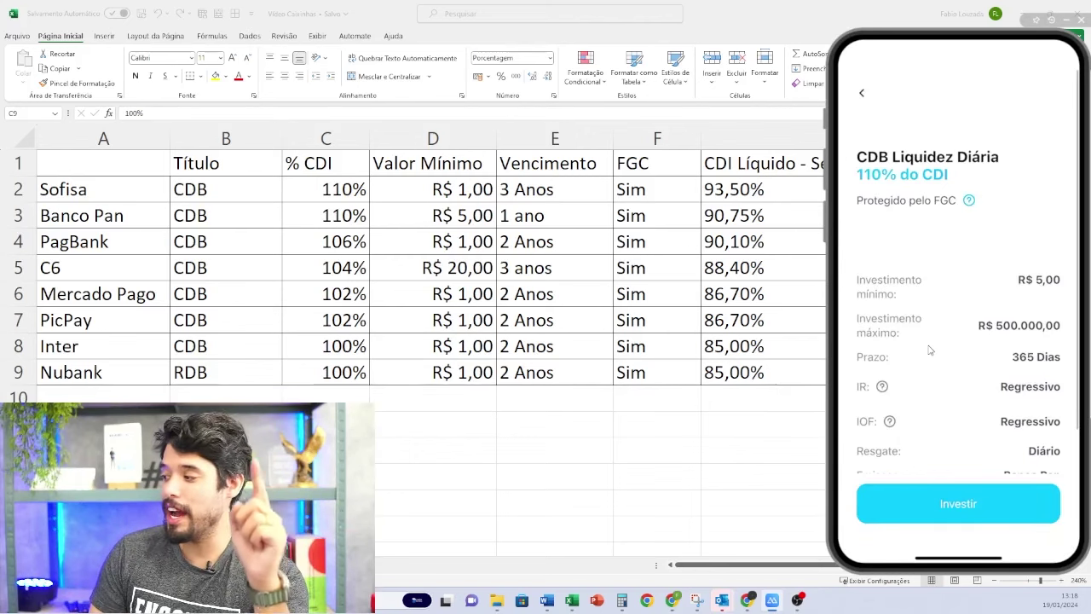
scroll(929, 349, "down", 1)
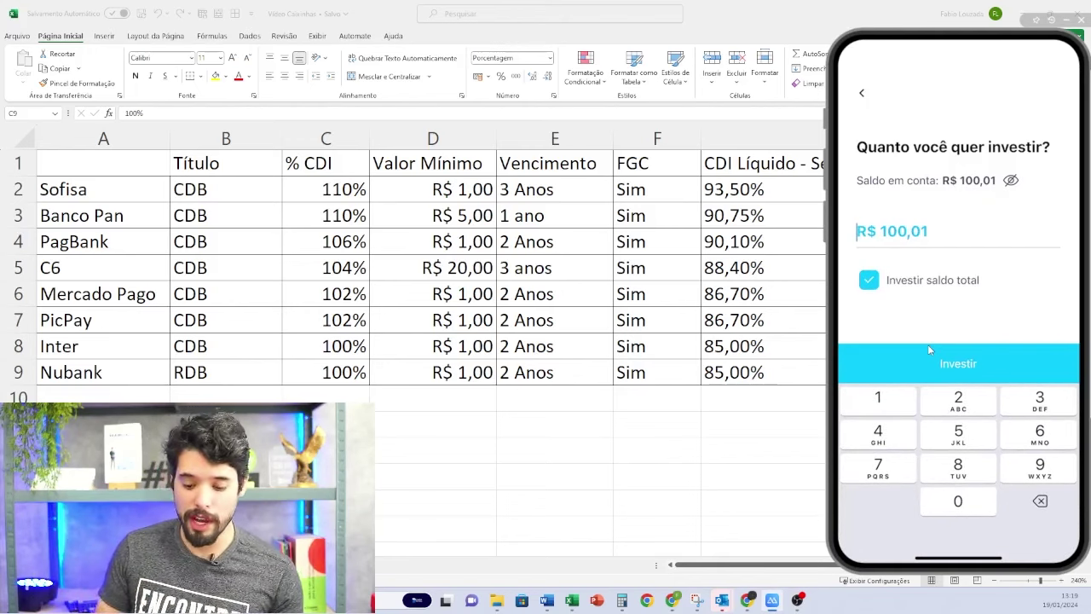
left_click(927, 344)
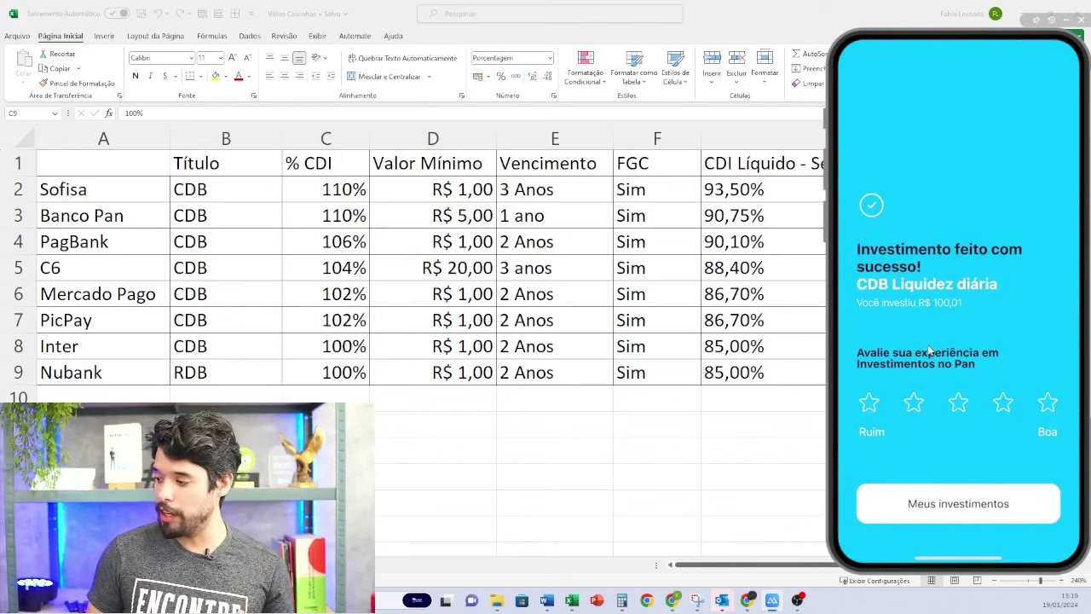
Step: Look through the phone app's Investimentos page down to the closing list of app sections
left_click(929, 350)
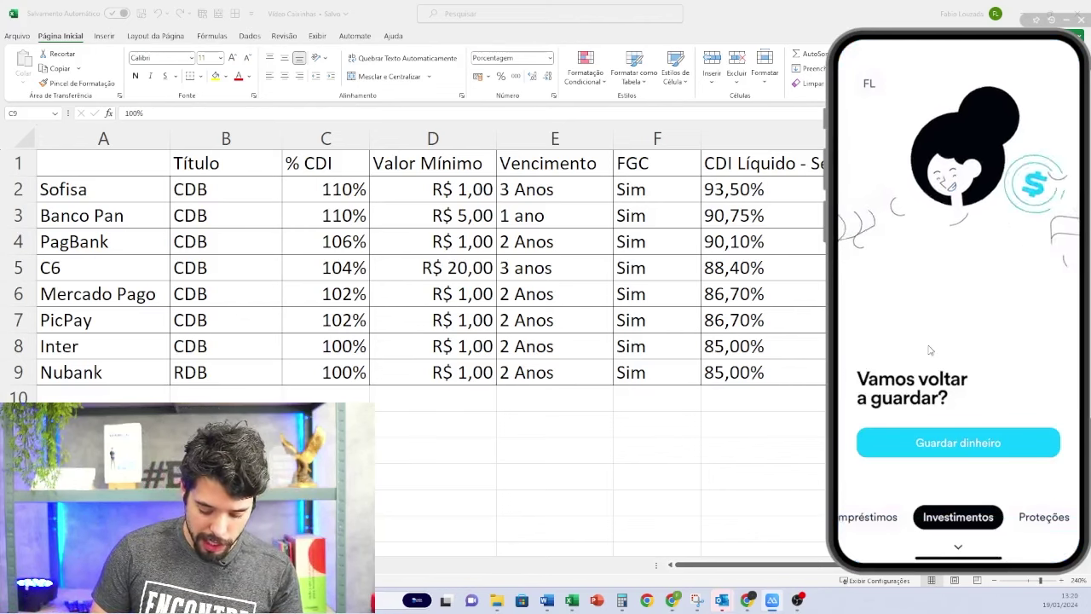
scroll(930, 349, "down", 3)
scroll(929, 349, "down", 1)
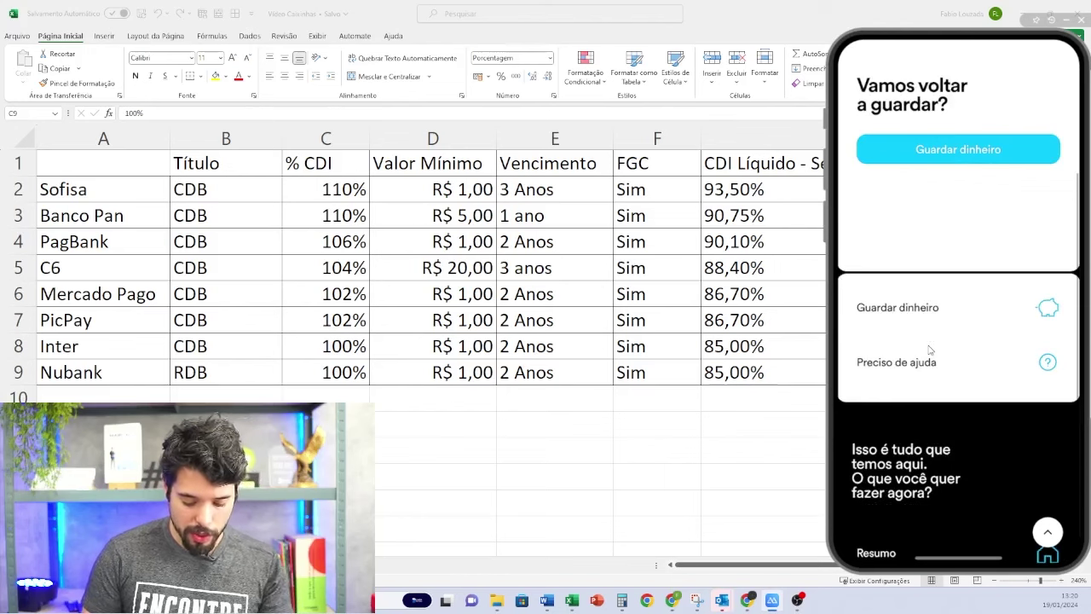
scroll(930, 349, "down", 5)
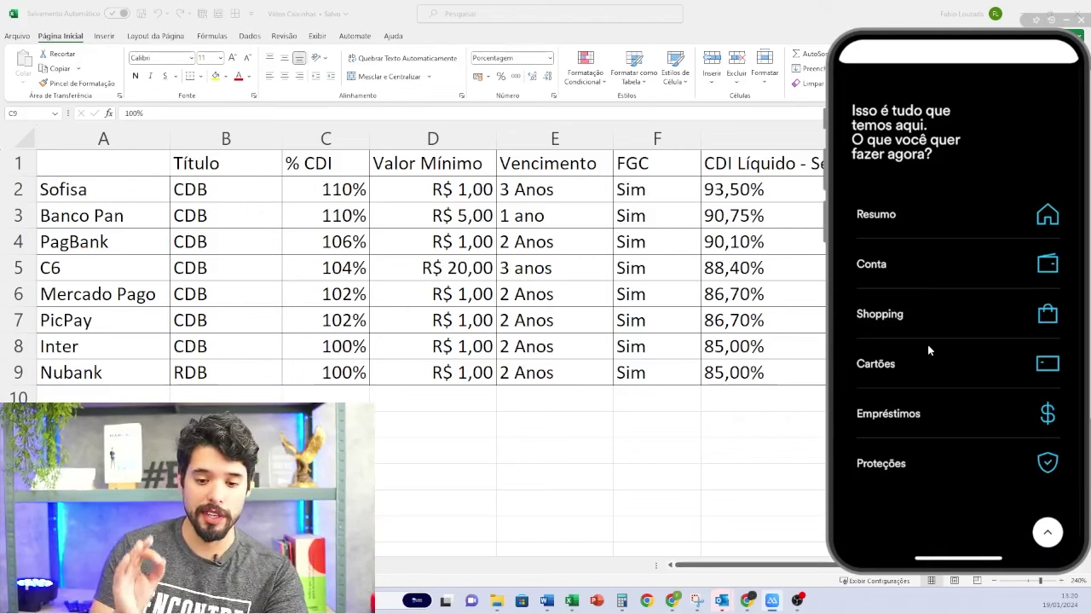
Step: Switch to the Banco Pan workbook and examine the Bruto and Líquido returns of the CDB under the 11,75% Selic
key("alt+Tab")
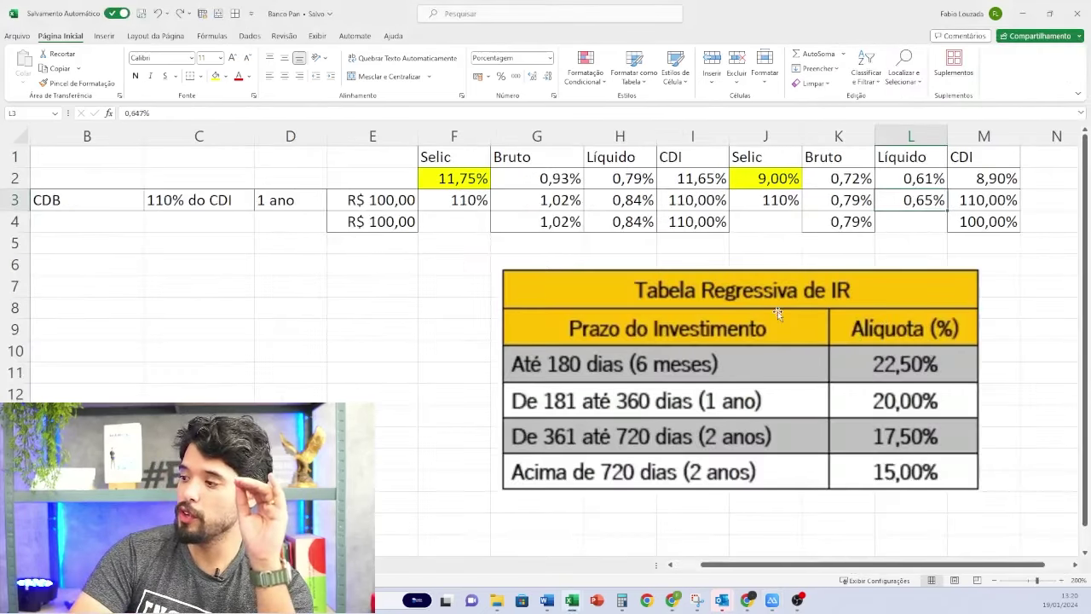
left_click(482, 180)
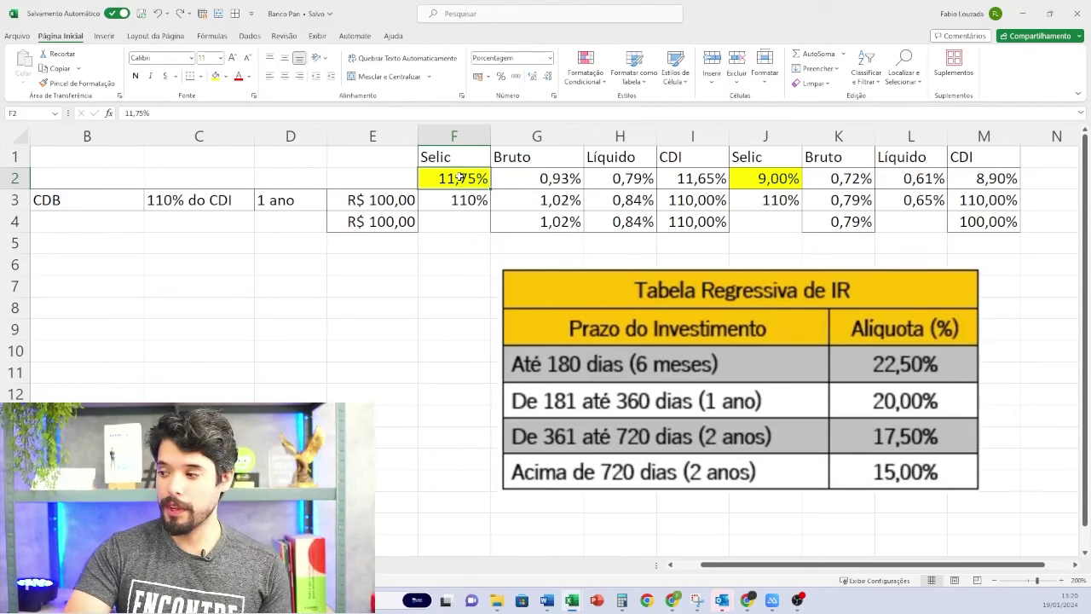
key("Right")
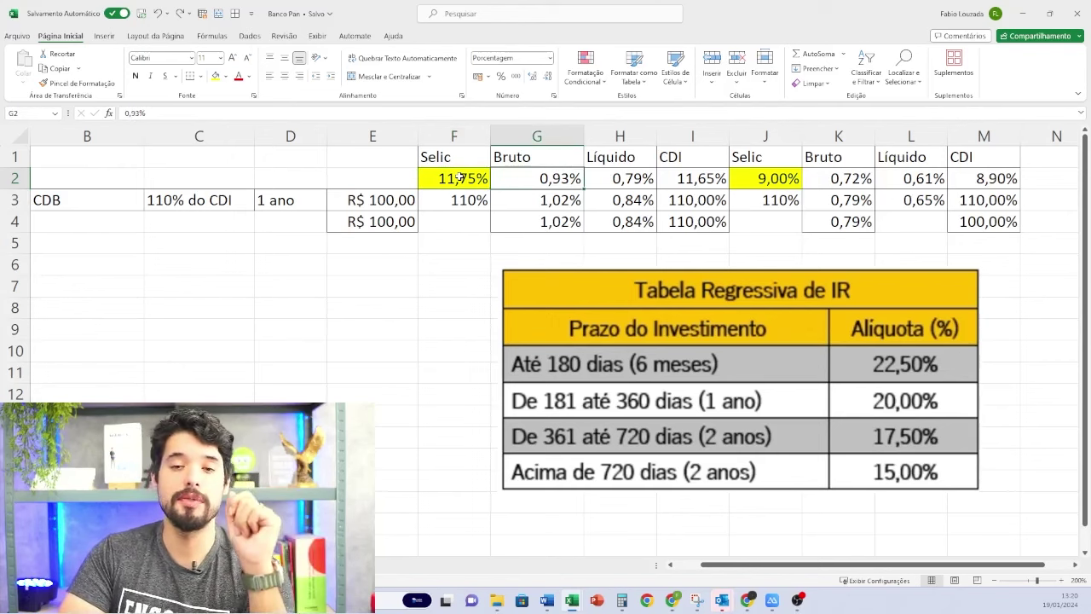
key("Right")
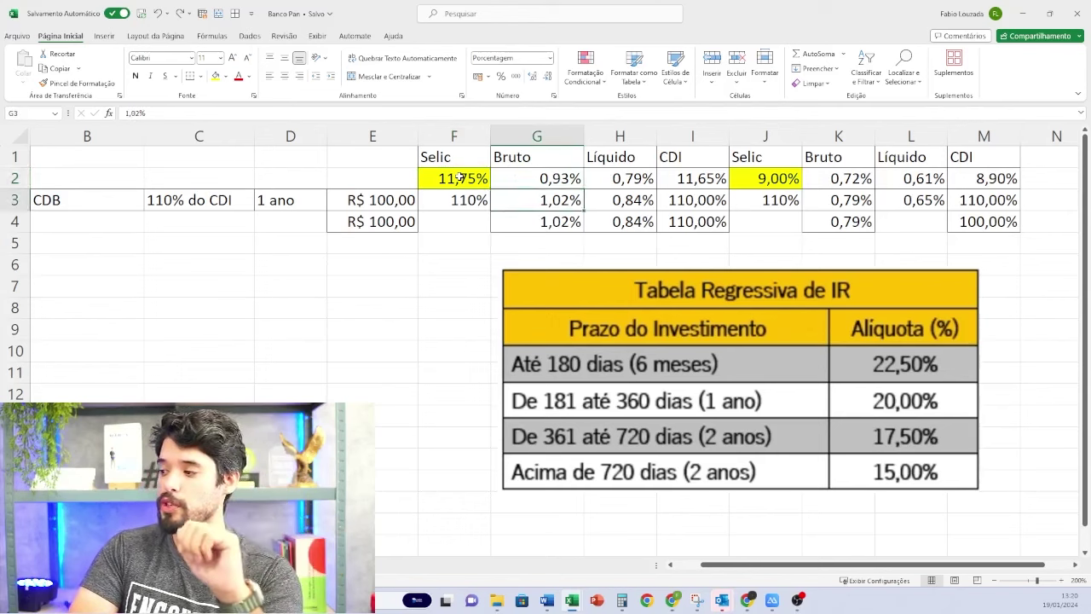
key("Left")
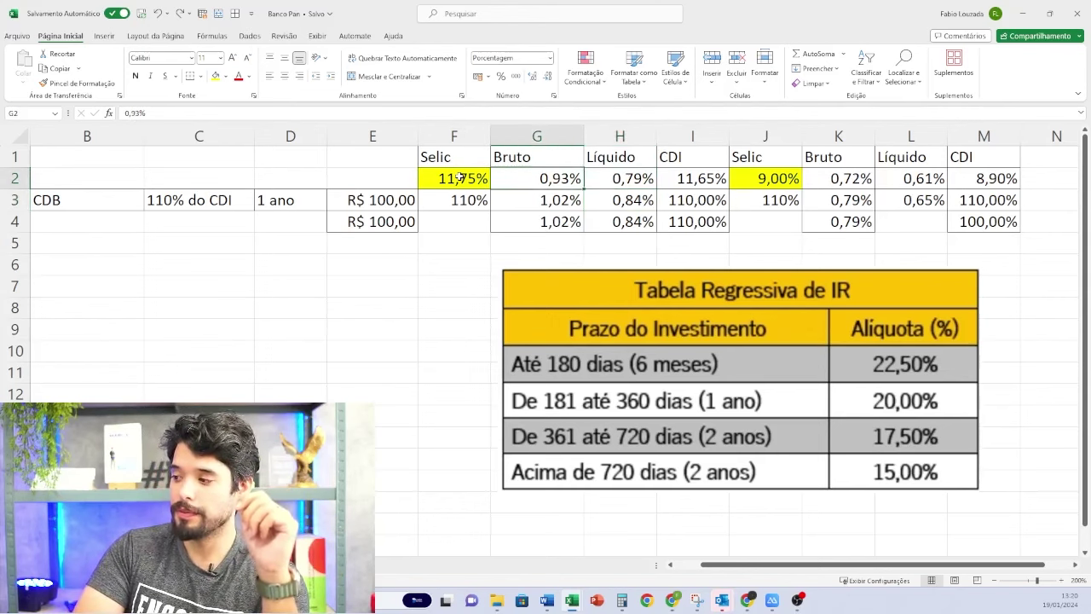
key("Down")
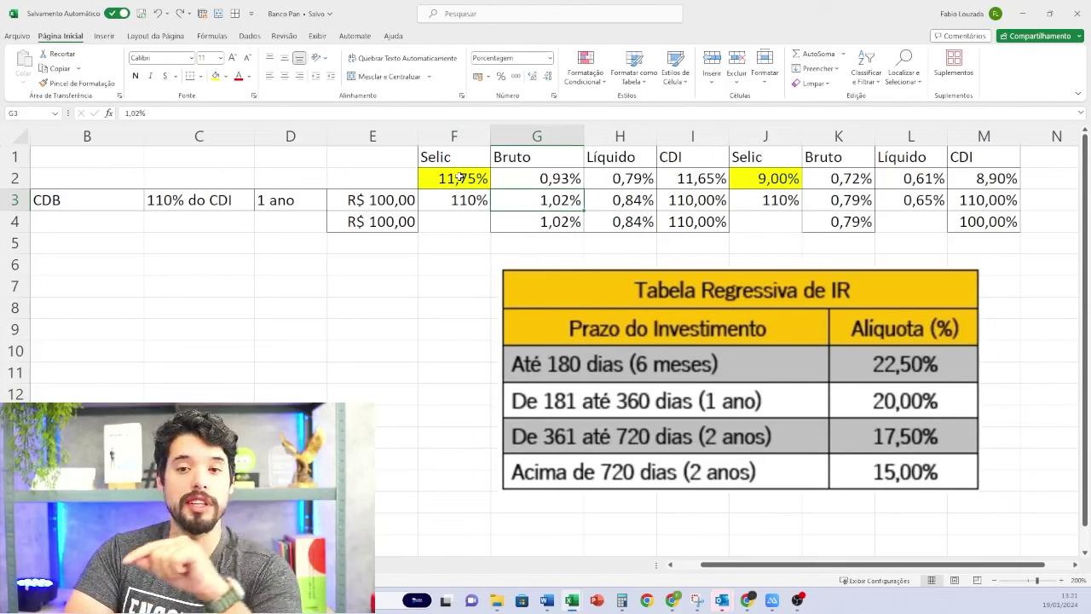
key("Right")
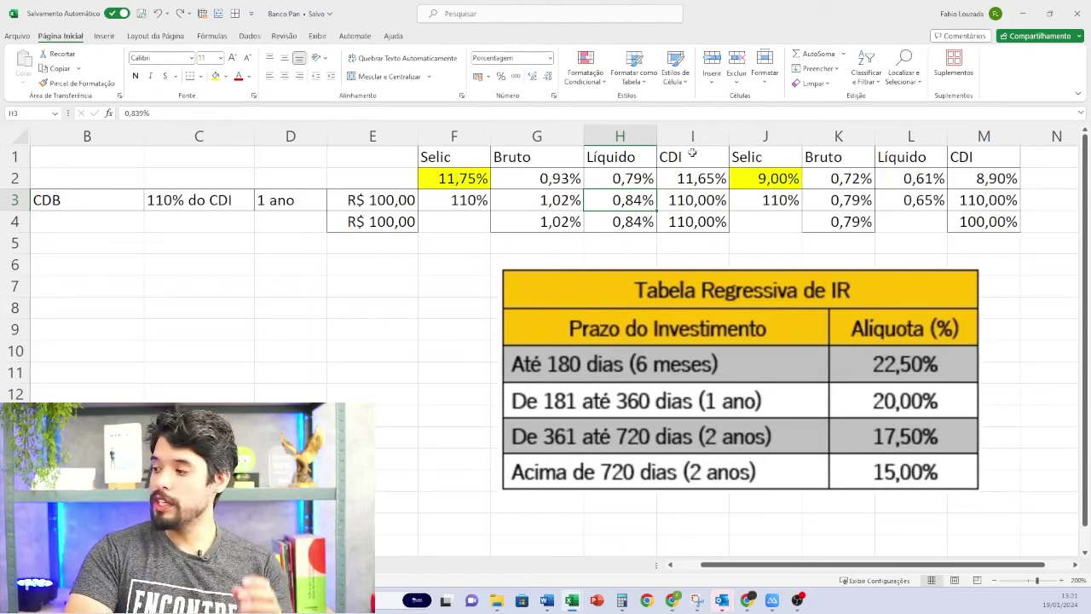
Step: Examine the Bruto and Líquido returns of the 110% do CDI CDB under the 9,00% Selic scenario
left_click(755, 176)
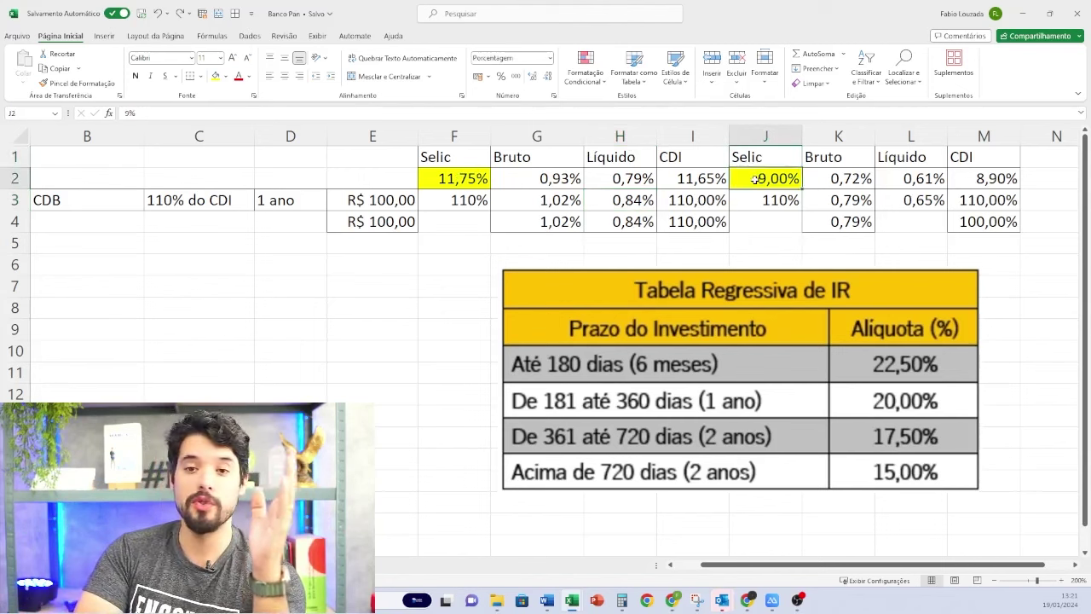
key("Right")
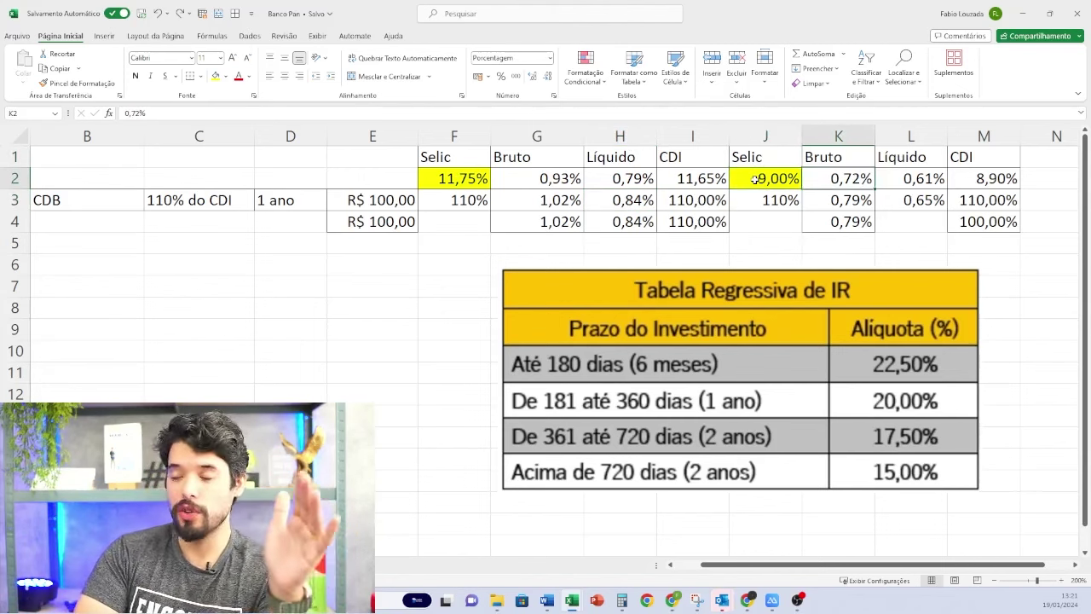
key("Down")
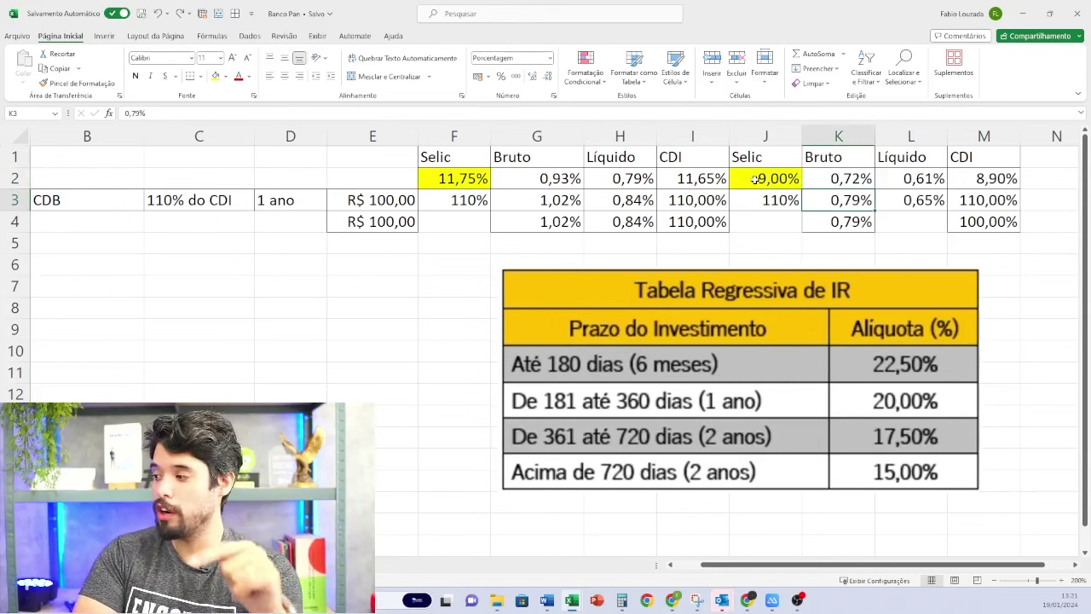
key("Right")
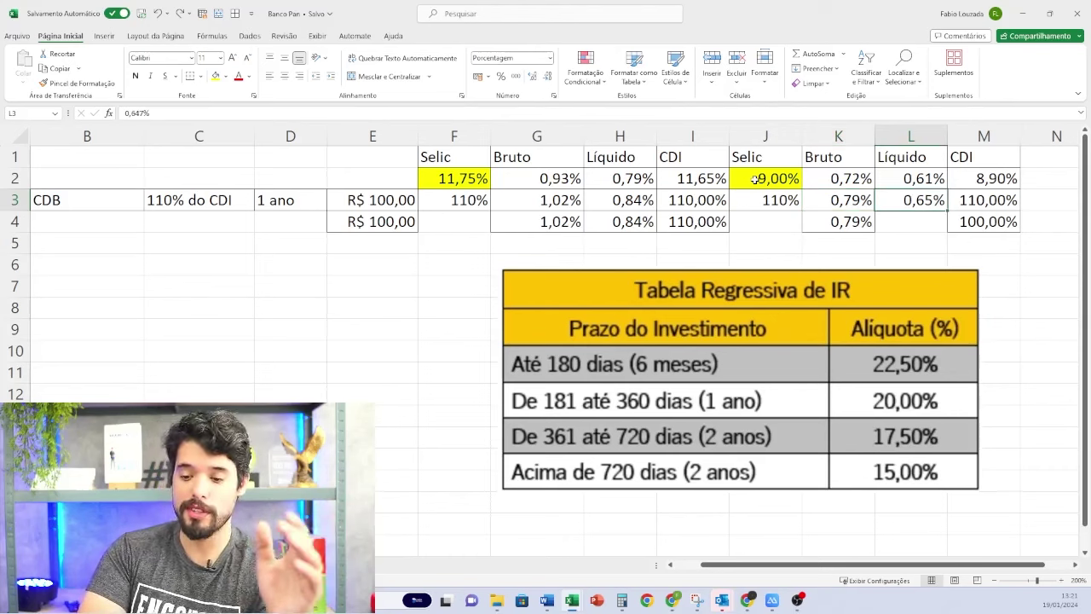